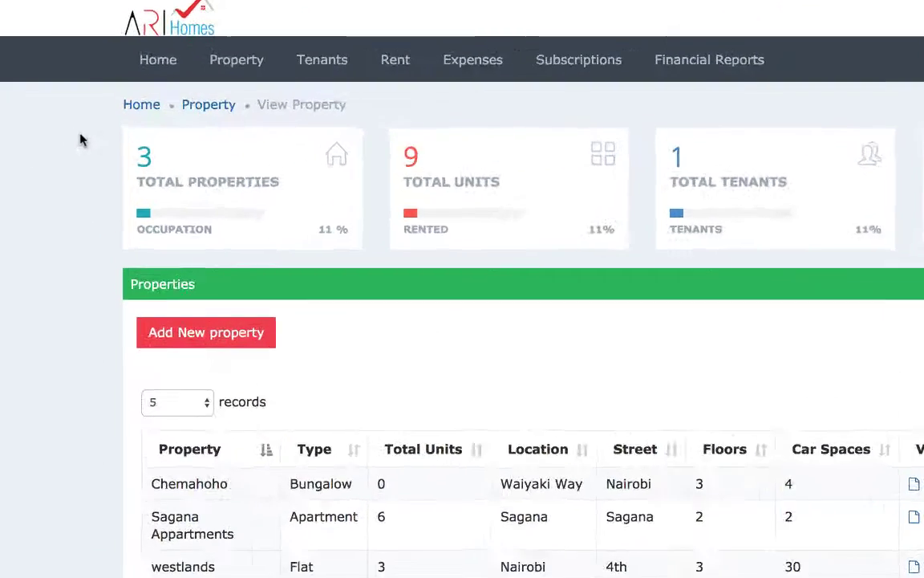
Open the Add Property form and set the total parking spaces to 9.
{"action": "left_click", "coordinate": [233, 64]}
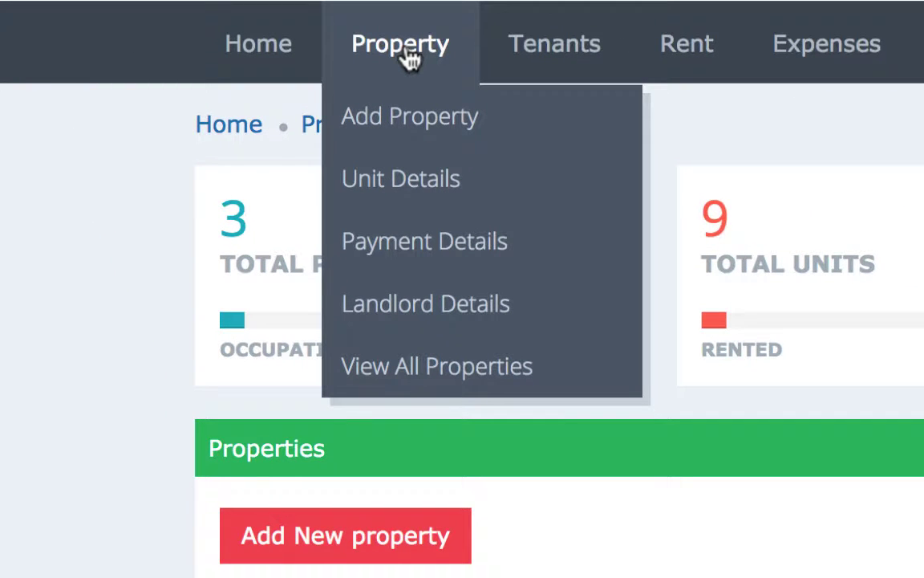
{"action": "left_click", "coordinate": [401, 135]}
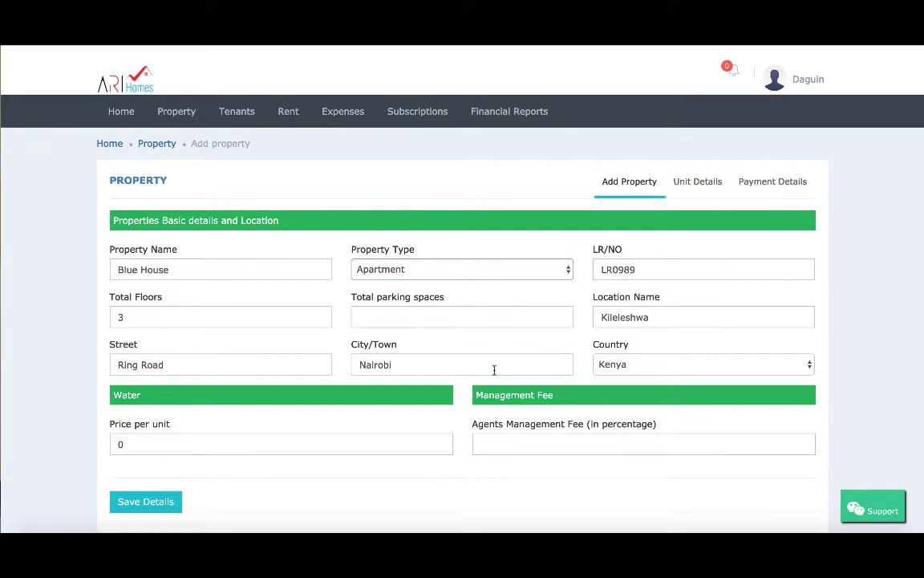
{"action": "left_click", "coordinate": [484, 316]}
{"action": "type", "text": "9"}
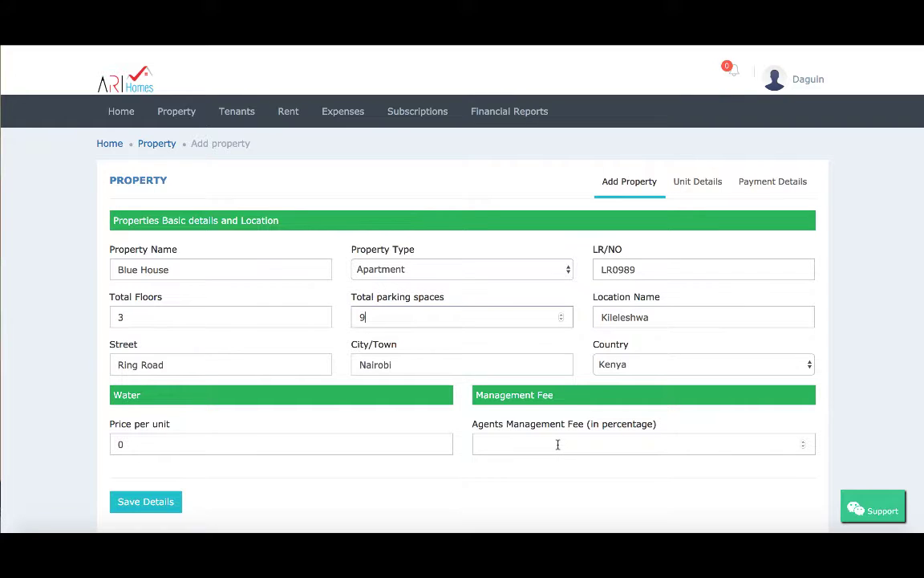
Set the agents management fee to 20 percent and save the property details.
{"action": "left_click", "coordinate": [558, 444]}
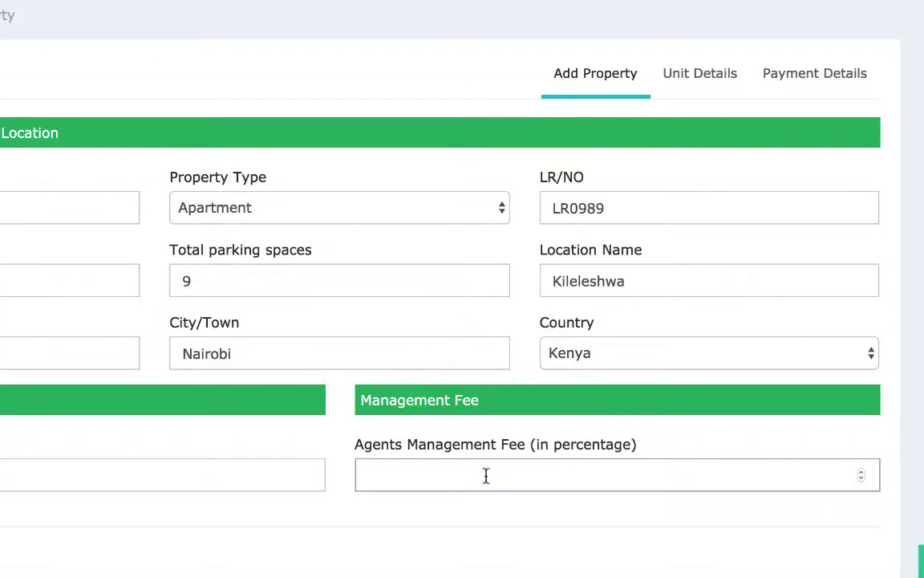
{"action": "type", "text": "20"}
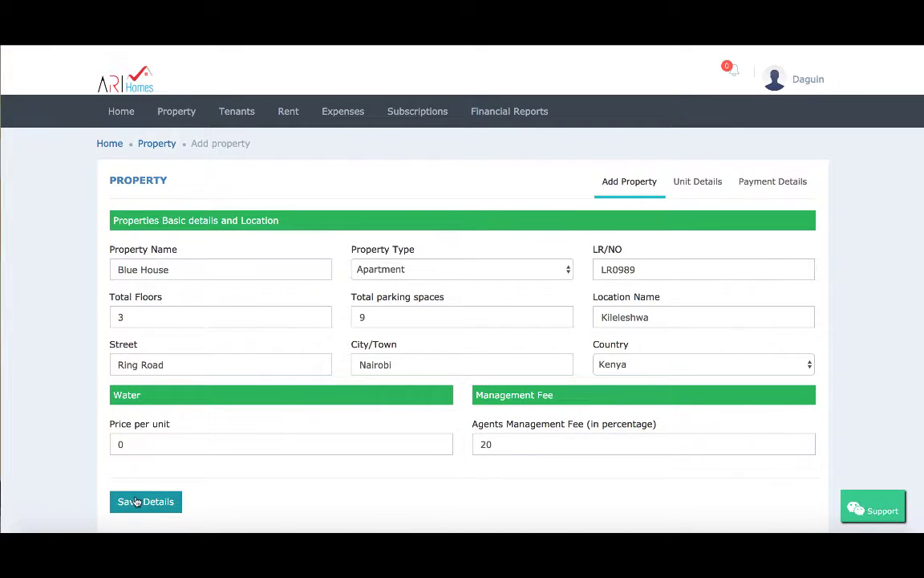
{"action": "left_click", "coordinate": [137, 502]}
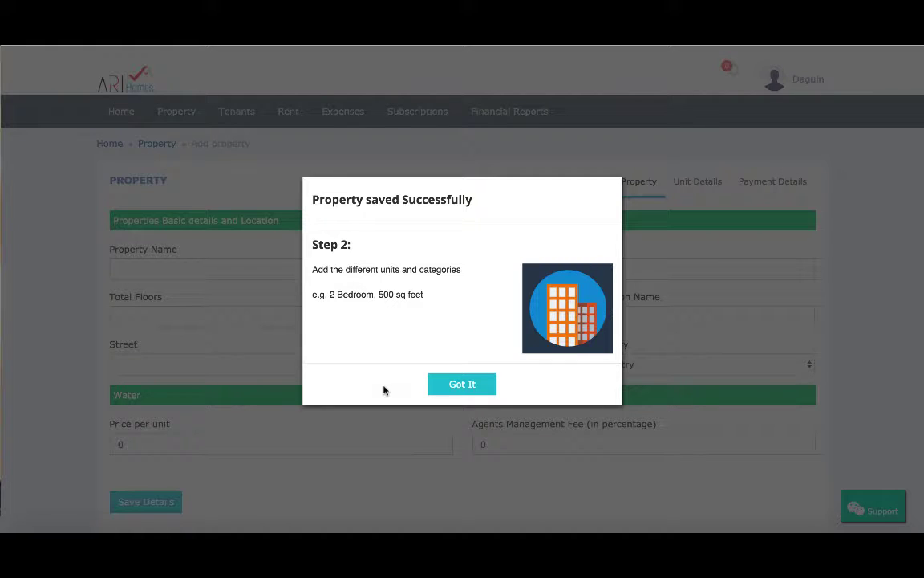
{"action": "left_click", "coordinate": [454, 386]}
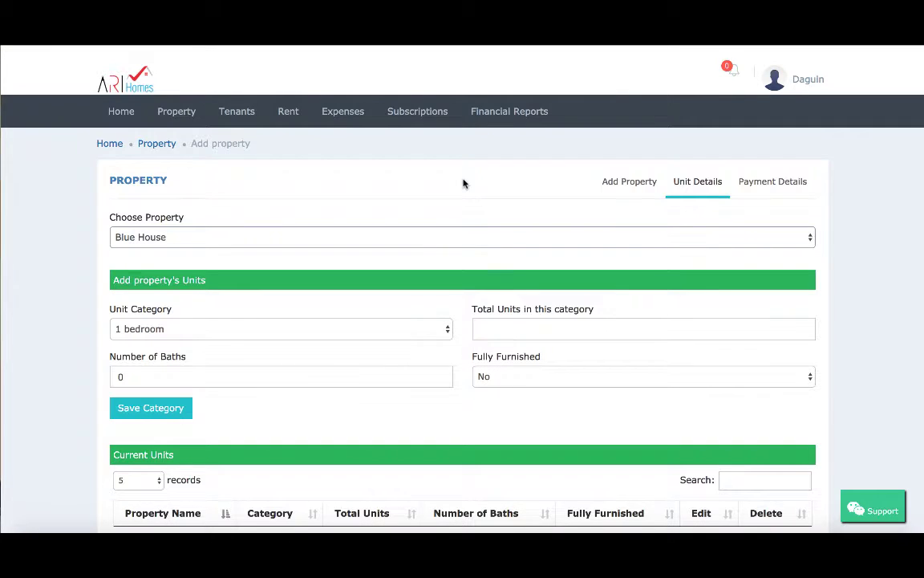
Keep Fully Furnished as No and save the 2 bedroom unit category for Blue House.
{"action": "left_click", "coordinate": [426, 241]}
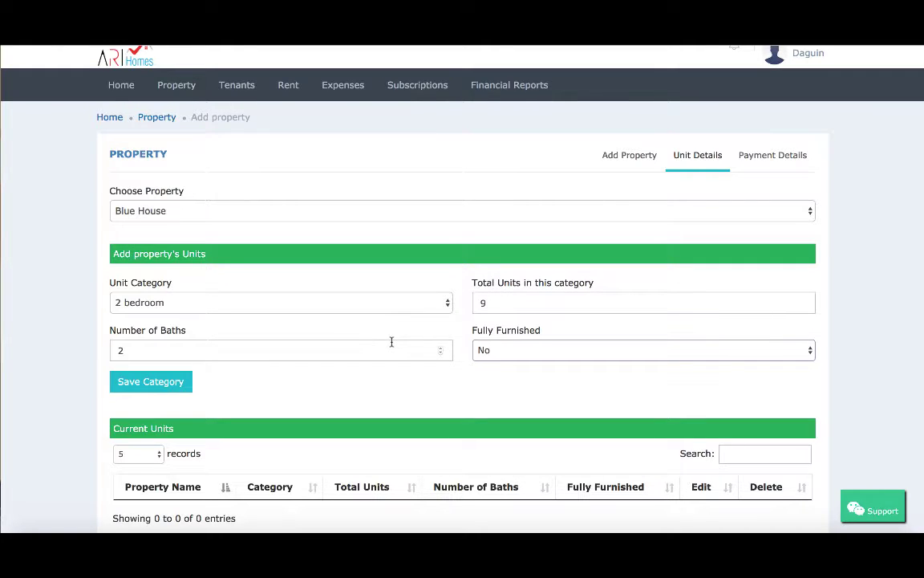
{"action": "left_click", "coordinate": [522, 355]}
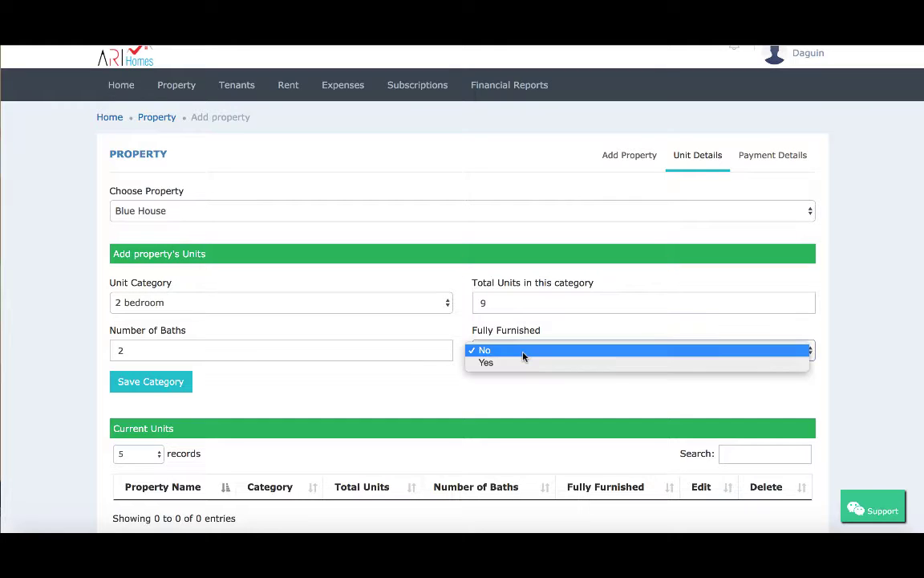
{"action": "left_click", "coordinate": [508, 396]}
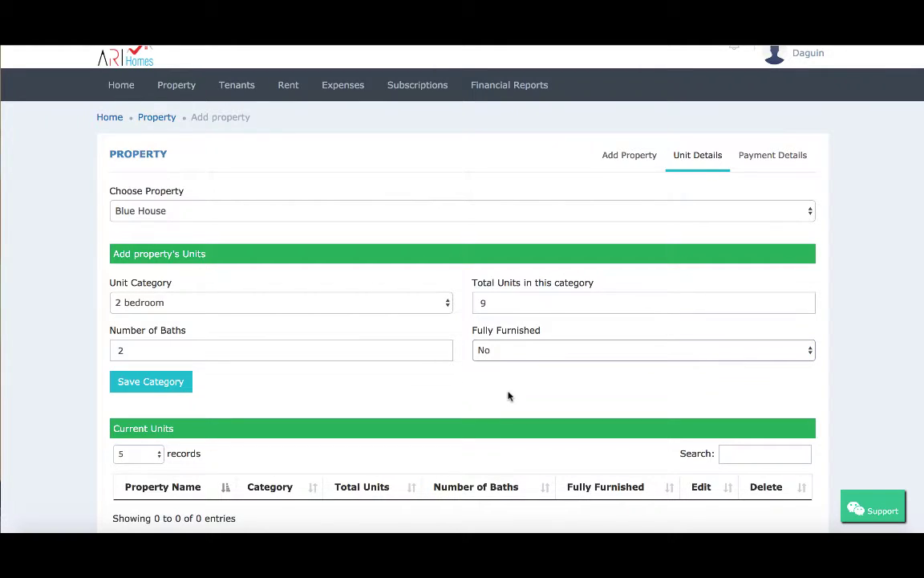
{"action": "left_click", "coordinate": [161, 385]}
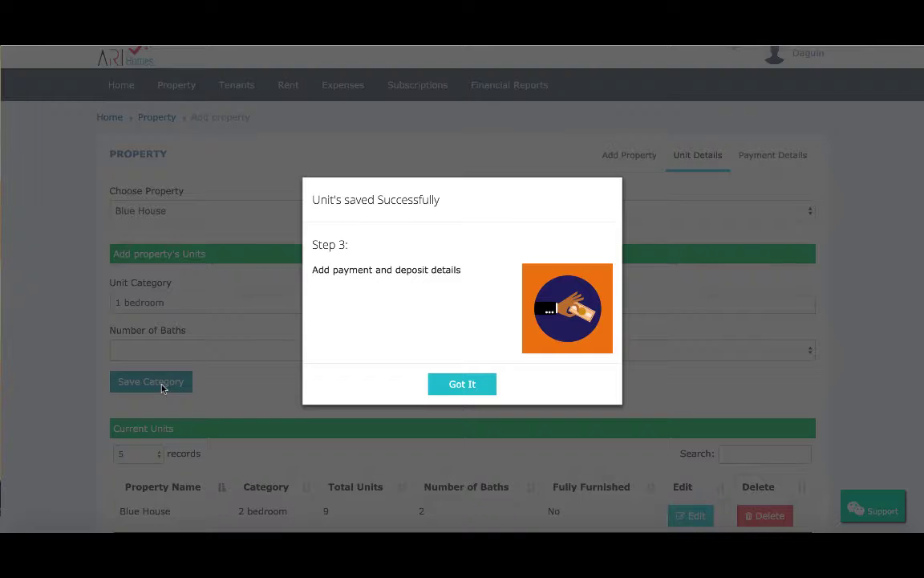
{"action": "left_click", "coordinate": [463, 383]}
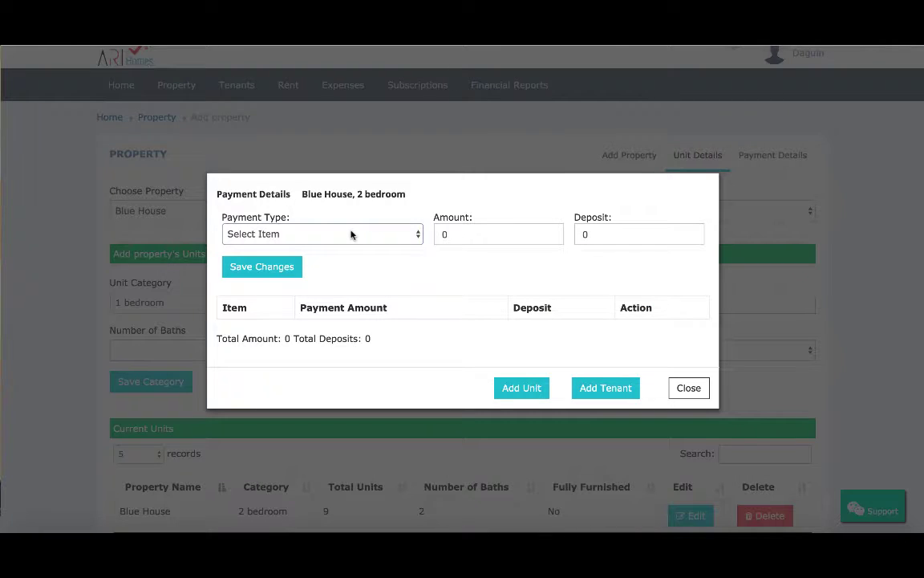
Add a Rent payment item with amount 45000 and deposit 90000 for the 2 bedroom unit.
{"action": "left_click", "coordinate": [351, 234]}
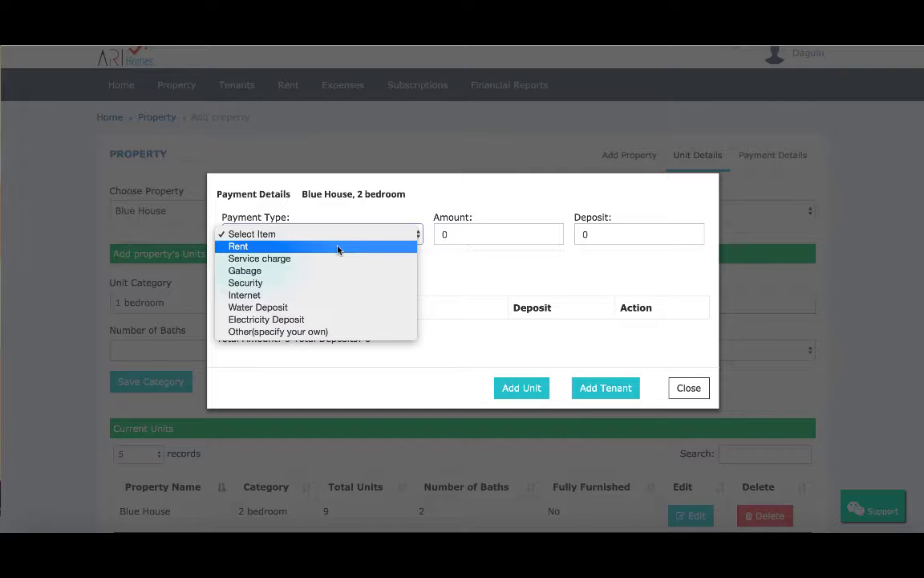
{"action": "left_click", "coordinate": [338, 246]}
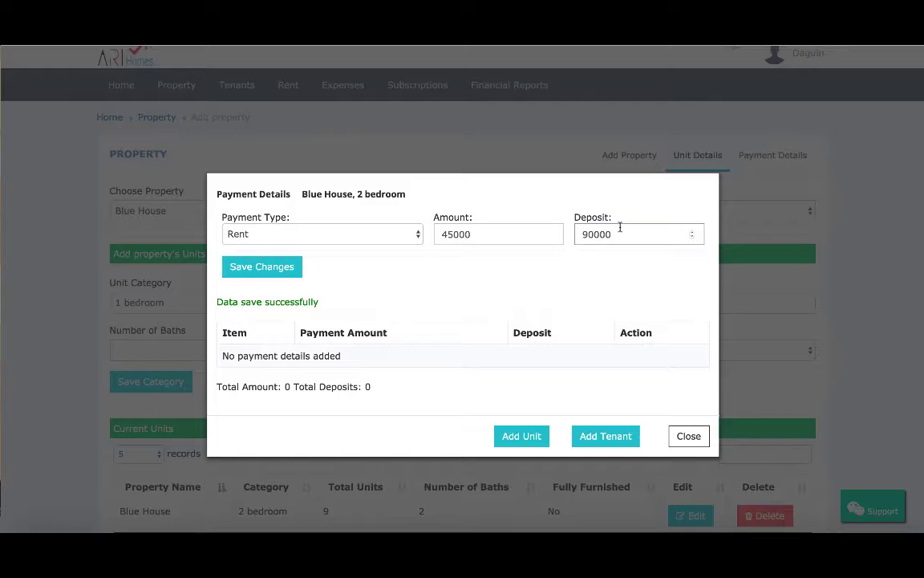
{"action": "left_click", "coordinate": [273, 269]}
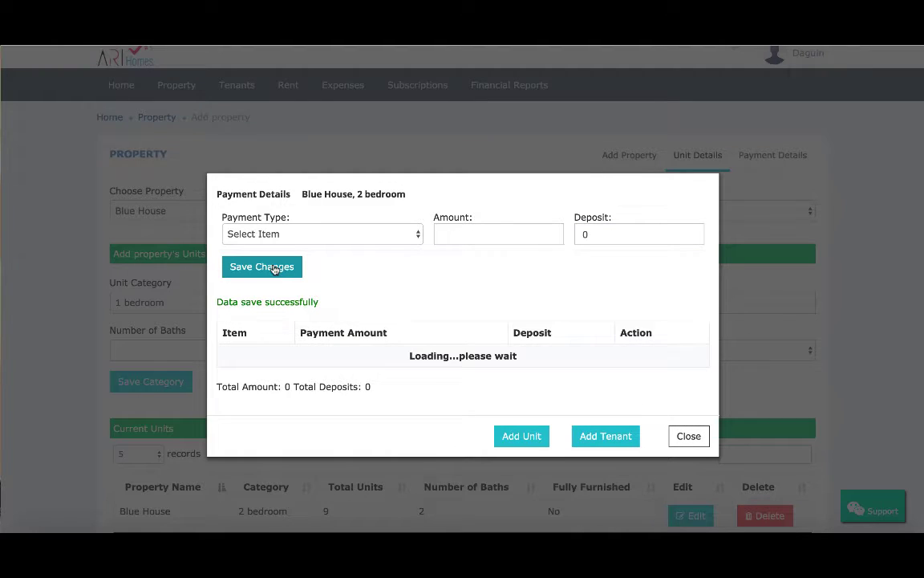
Add a Security payment item with amount 900.
{"action": "left_click", "coordinate": [345, 236]}
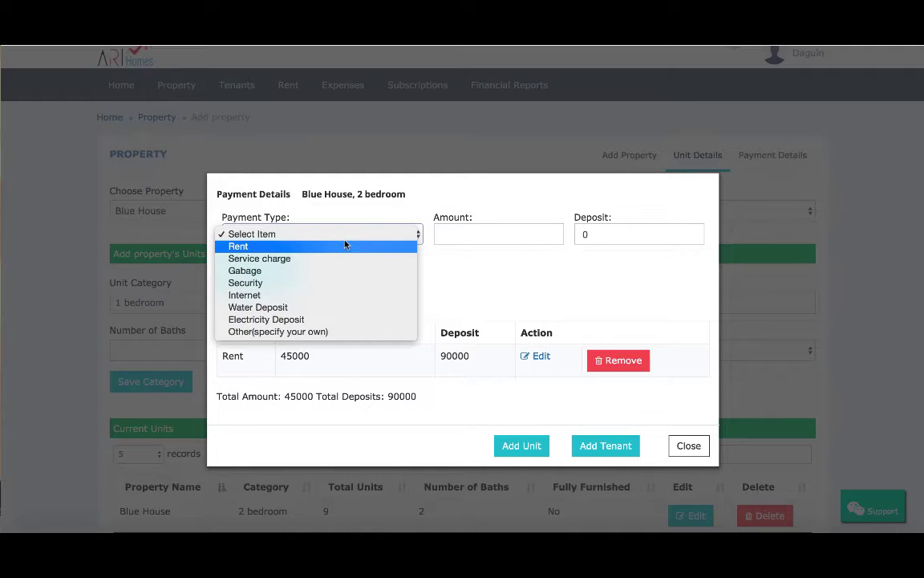
{"action": "left_click", "coordinate": [327, 283]}
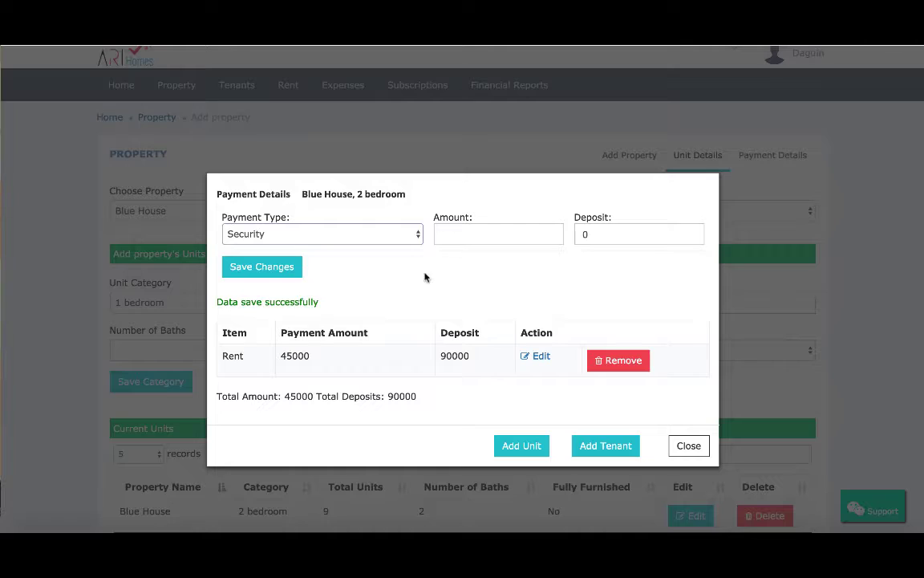
{"action": "left_click", "coordinate": [522, 242]}
{"action": "type", "text": "900"}
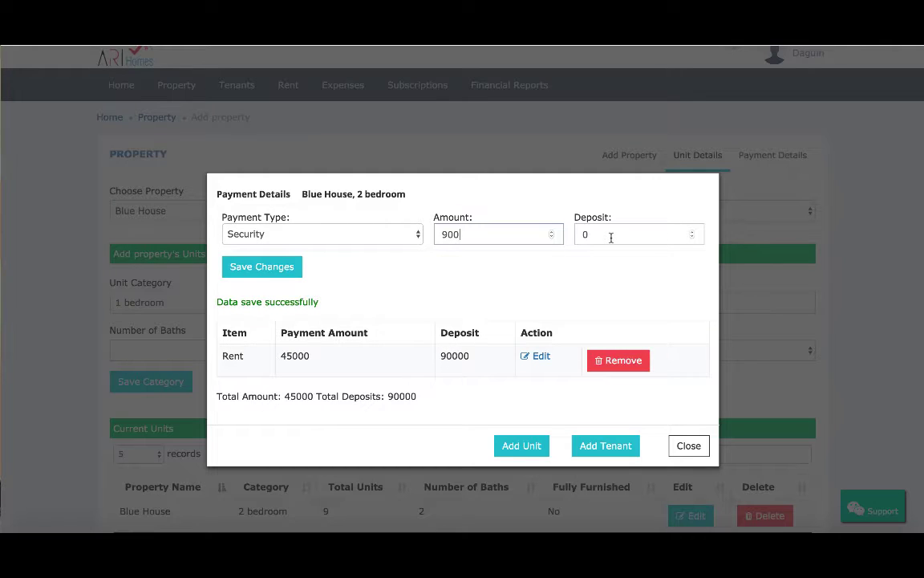
{"action": "left_click", "coordinate": [287, 267]}
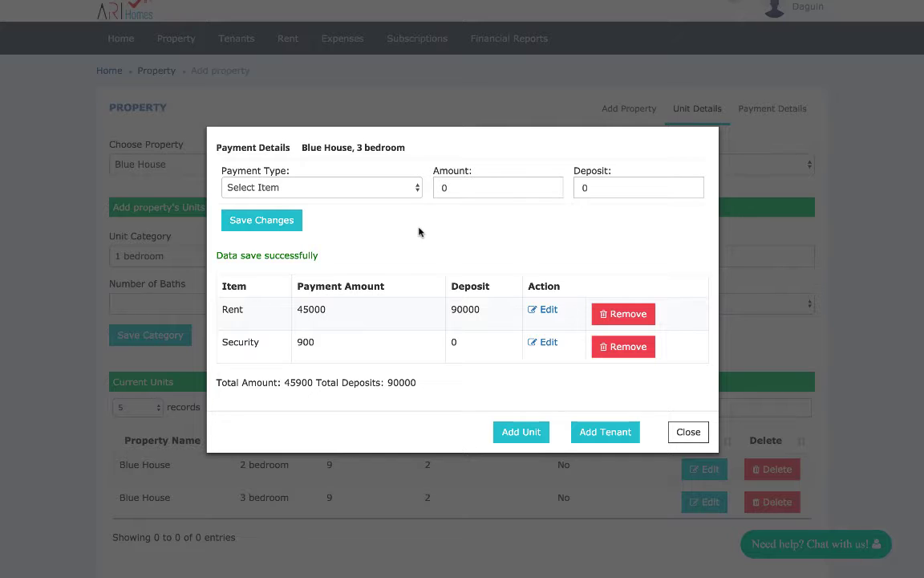
Add a Water Deposit item with a 2000 deposit for the 3 bedroom unit and close the payment details.
{"action": "left_click", "coordinate": [411, 187]}
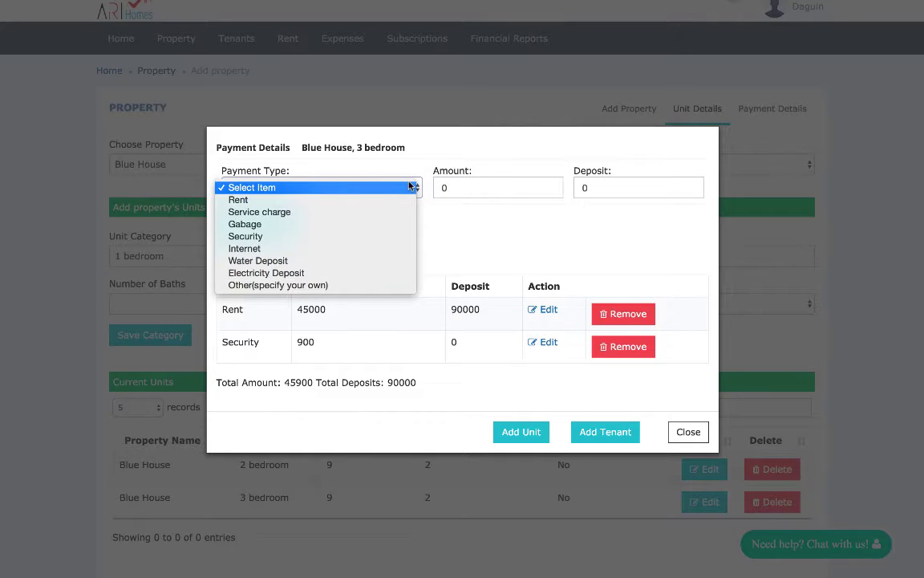
{"action": "left_click", "coordinate": [350, 261]}
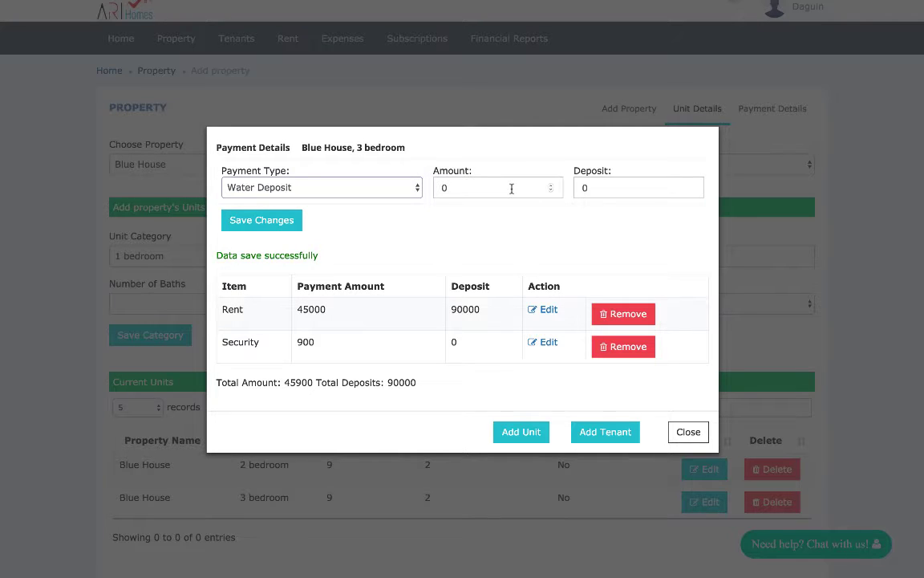
{"action": "left_click", "coordinate": [625, 183]}
{"action": "type", "text": "2000"}
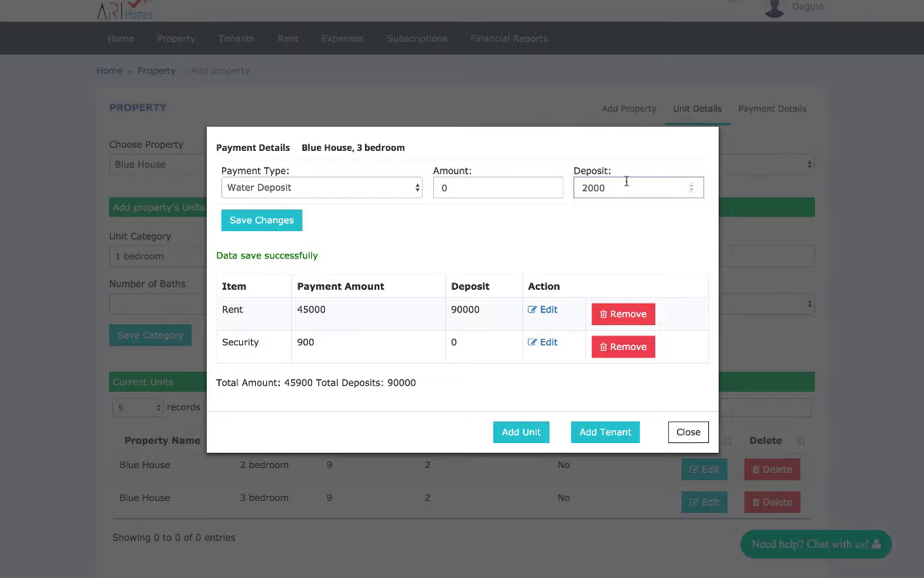
{"action": "left_click", "coordinate": [282, 229]}
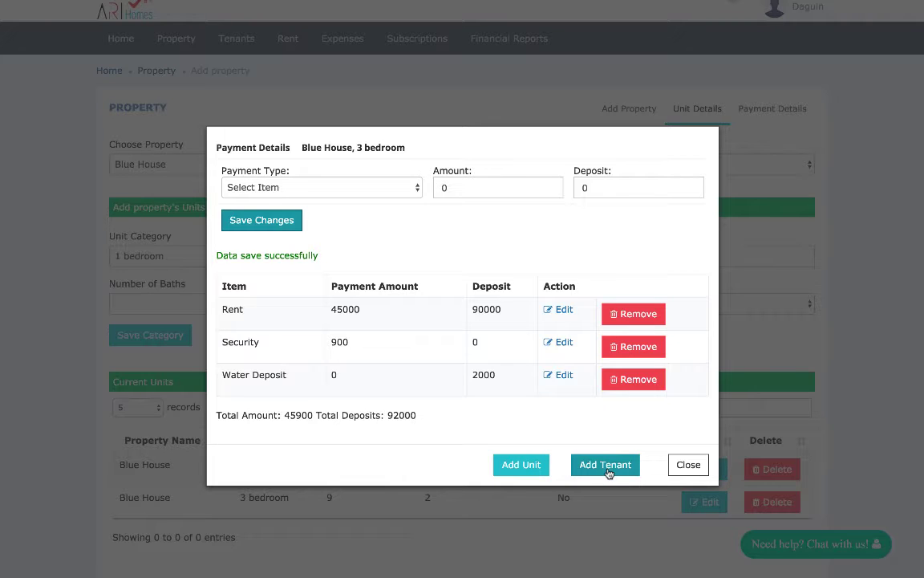
{"action": "left_click", "coordinate": [684, 465]}
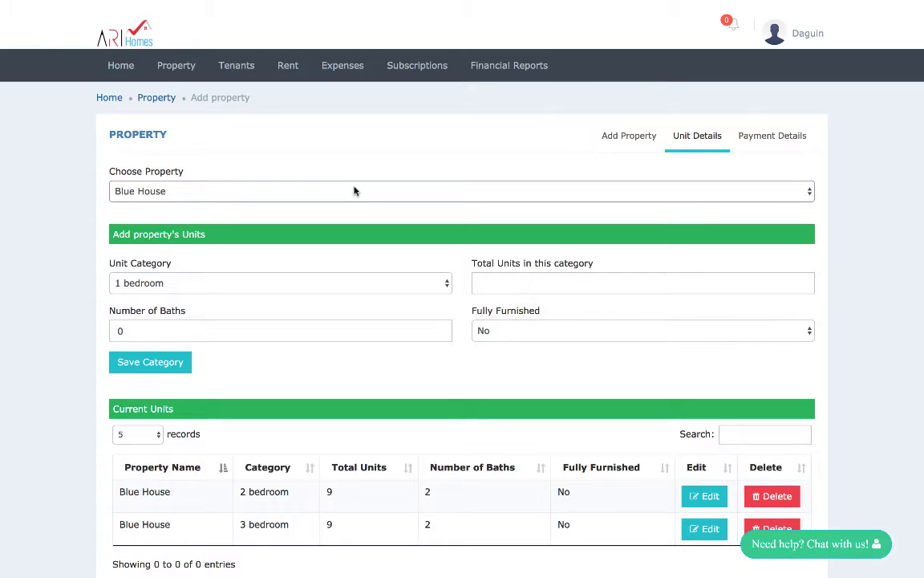
Create a custom unit category named 8 bedrooms.
{"action": "left_click", "coordinate": [347, 277]}
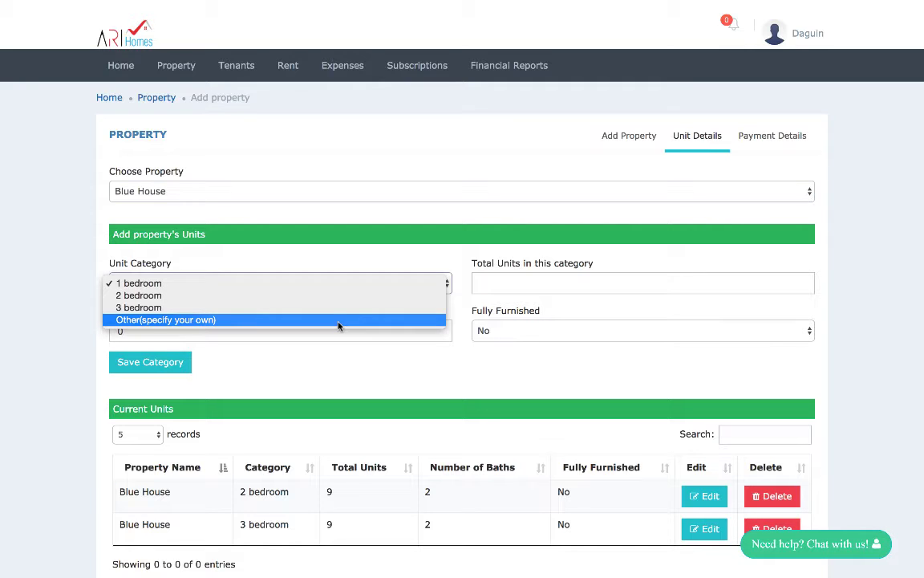
{"action": "left_click", "coordinate": [339, 321]}
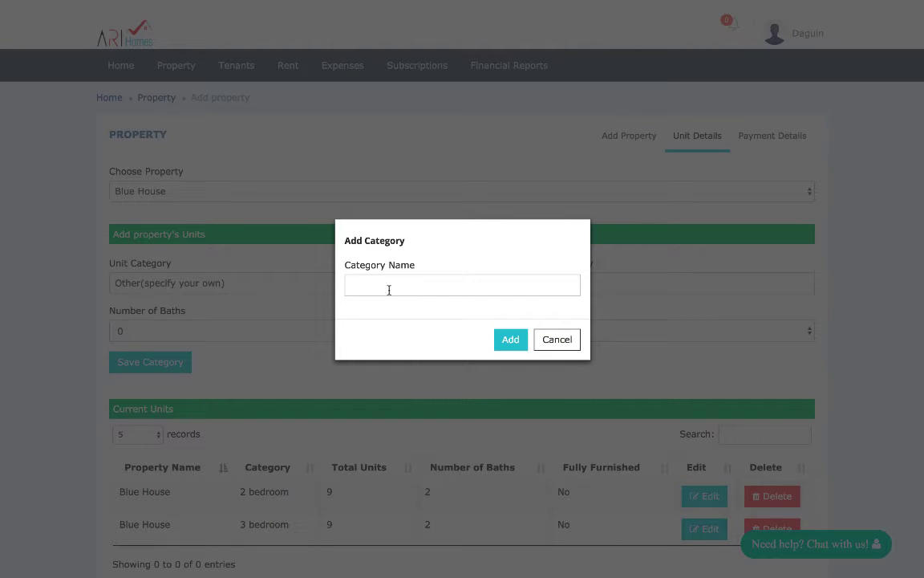
{"action": "left_click", "coordinate": [388, 290]}
{"action": "type", "text": "8 bedrooms"}
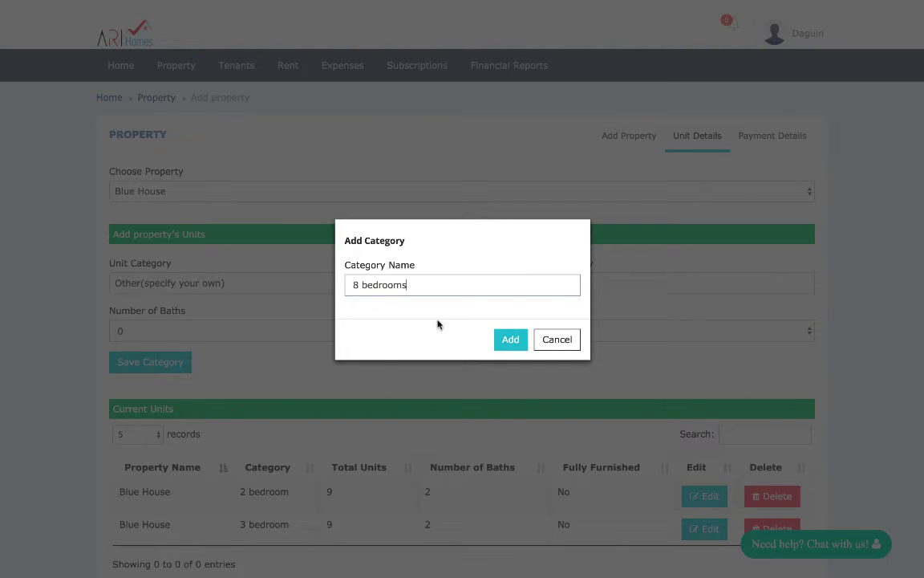
{"action": "left_click", "coordinate": [509, 340]}
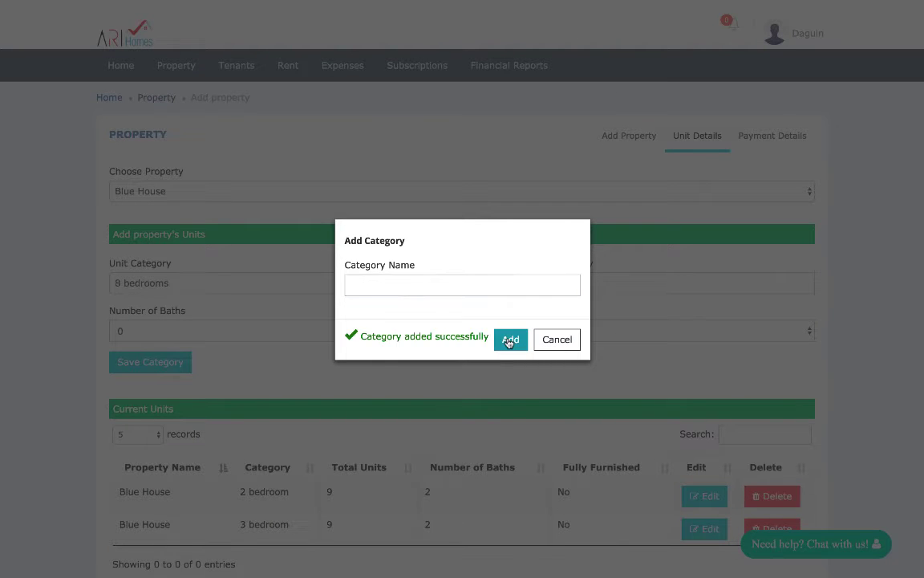
{"action": "left_click", "coordinate": [553, 345]}
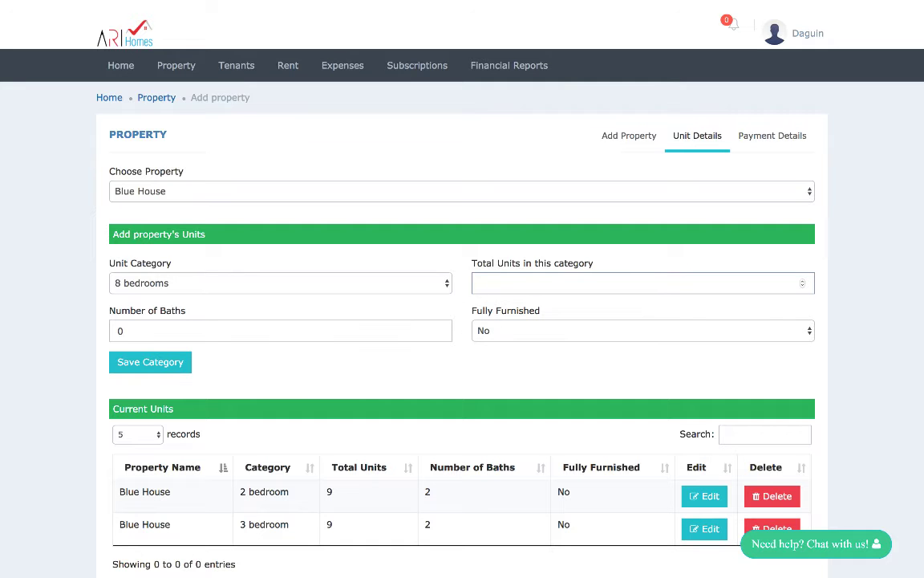
Set 9 units, 2 baths and not fully furnished, then save the 8 bedrooms category.
{"action": "type", "text": "9"}
{"action": "left_click", "coordinate": [440, 329]}
{"action": "left_click", "coordinate": [439, 329]}
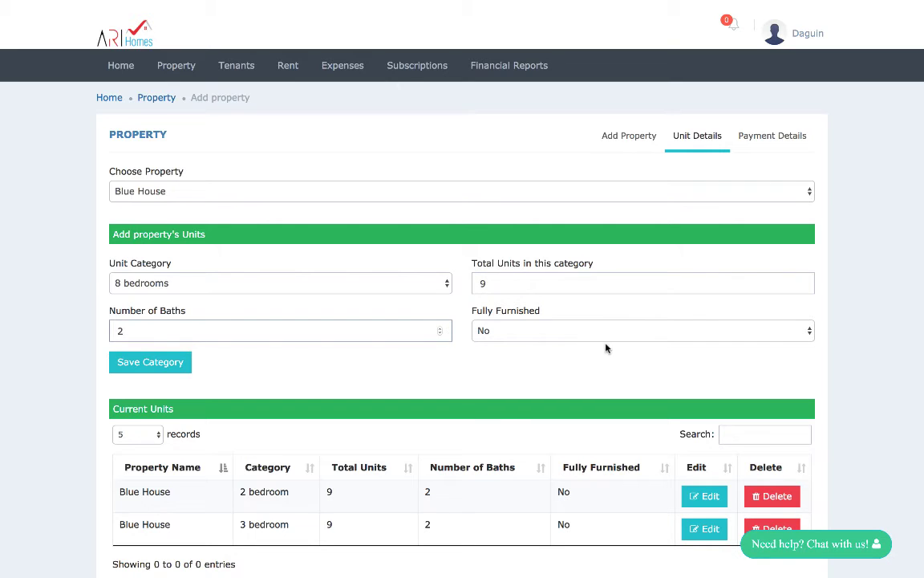
{"action": "left_click", "coordinate": [738, 331]}
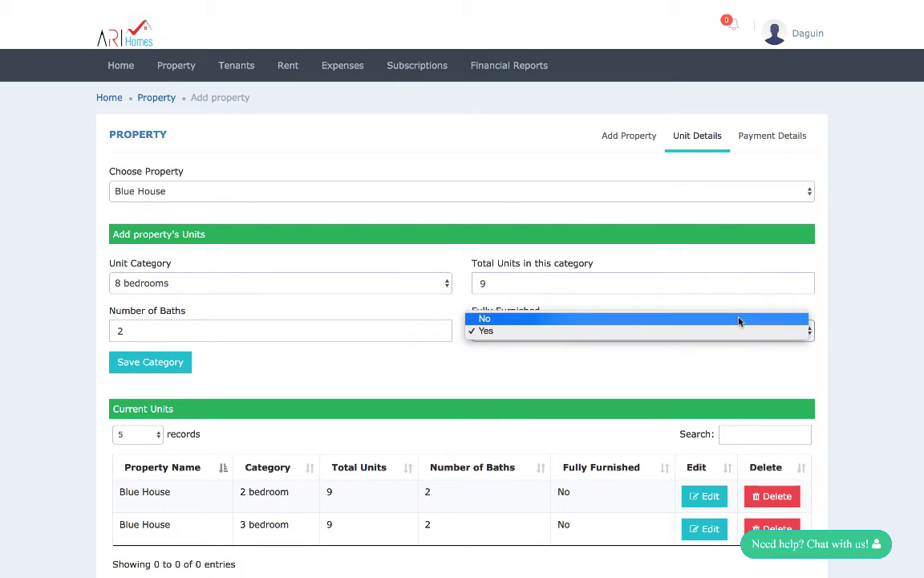
{"action": "left_click", "coordinate": [742, 318]}
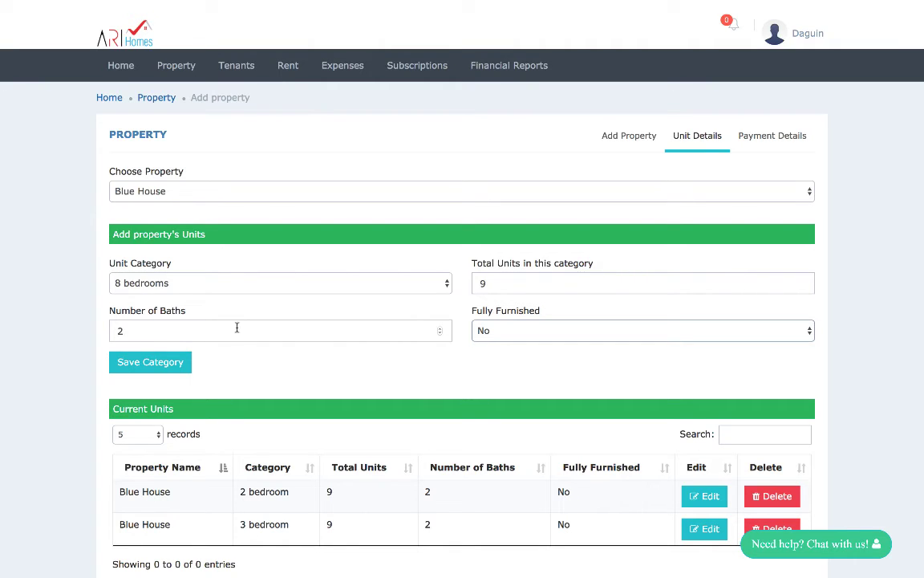
{"action": "left_click", "coordinate": [169, 364]}
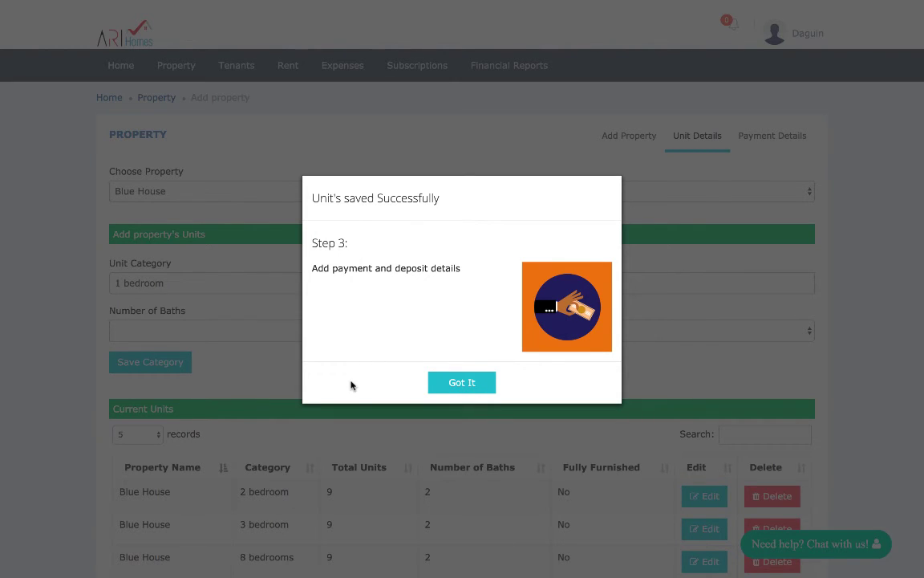
Add a Rent payment item with amount 250000 and deposit 500000 for the 8 bedrooms unit.
{"action": "left_click", "coordinate": [484, 383]}
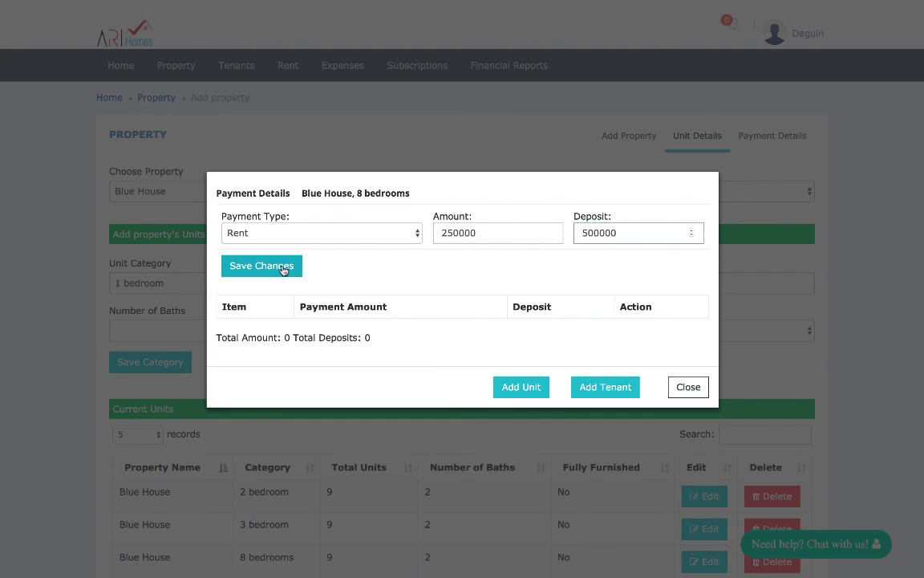
{"action": "left_click", "coordinate": [288, 267]}
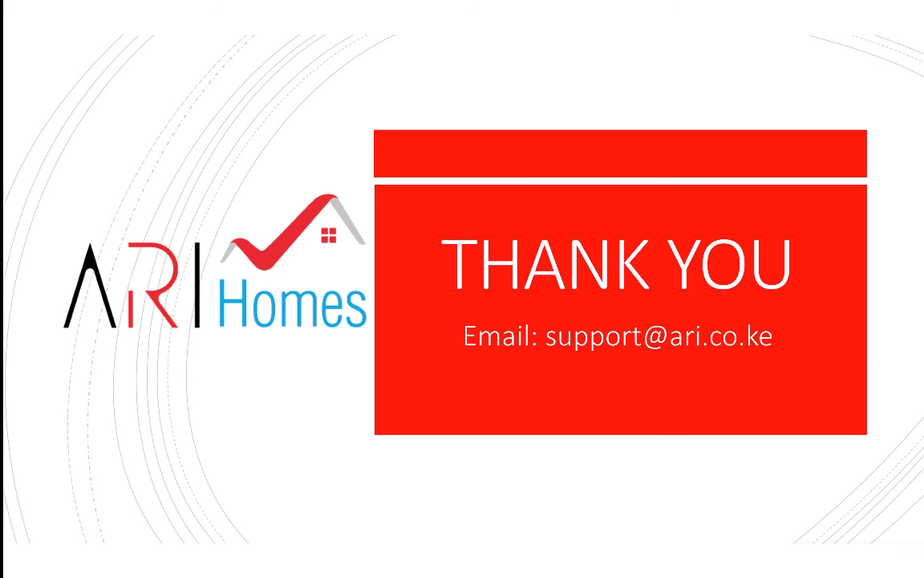